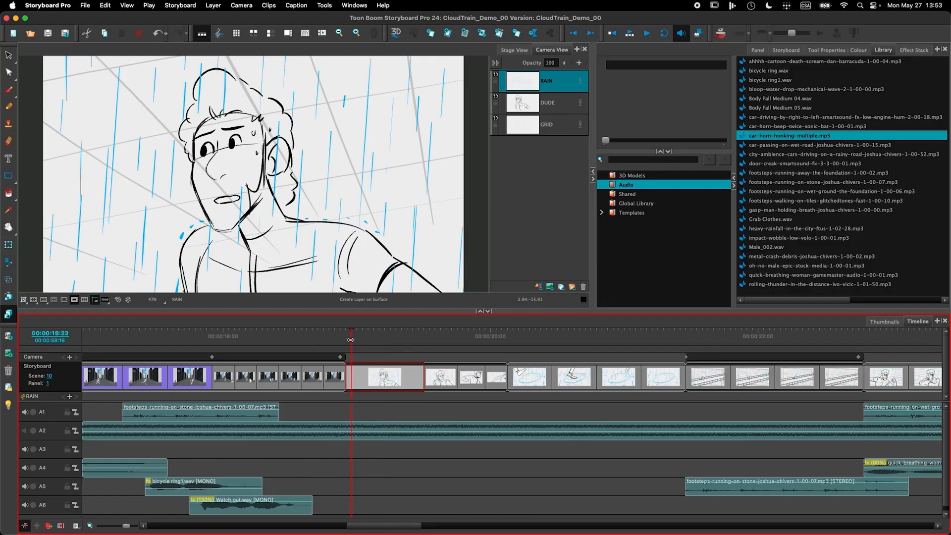
Play back the animatic, including the billboard panel in scene 14
{"action": "left_click", "coordinate": [649, 37]}
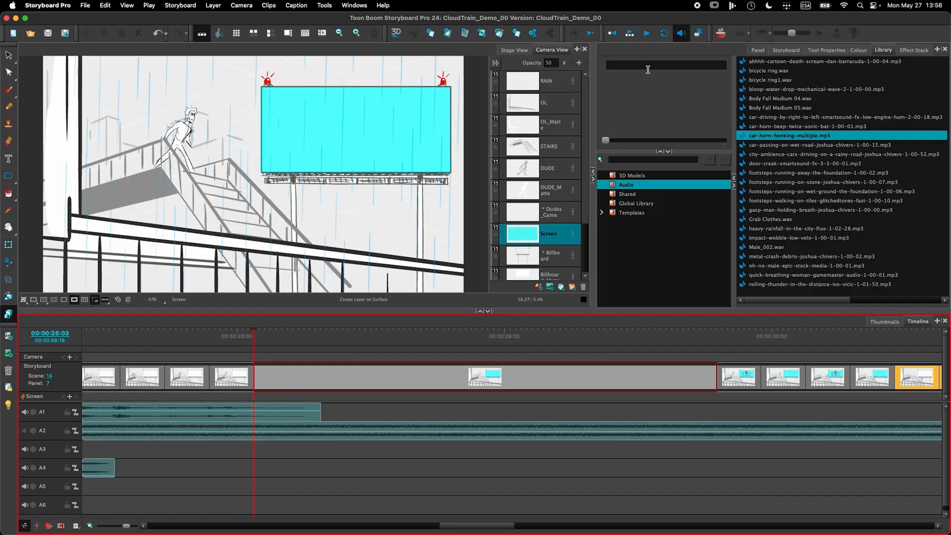
{"action": "left_click", "coordinate": [646, 35]}
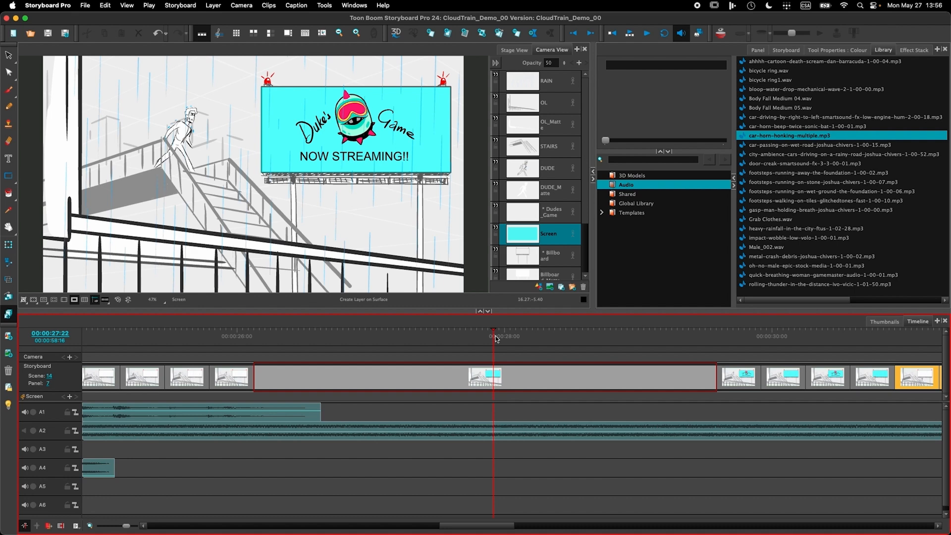
Show opacity keyframes on the timeline for the Dudes_Game layer and scrub through its fade on the billboard
{"action": "left_click", "coordinate": [22, 397]}
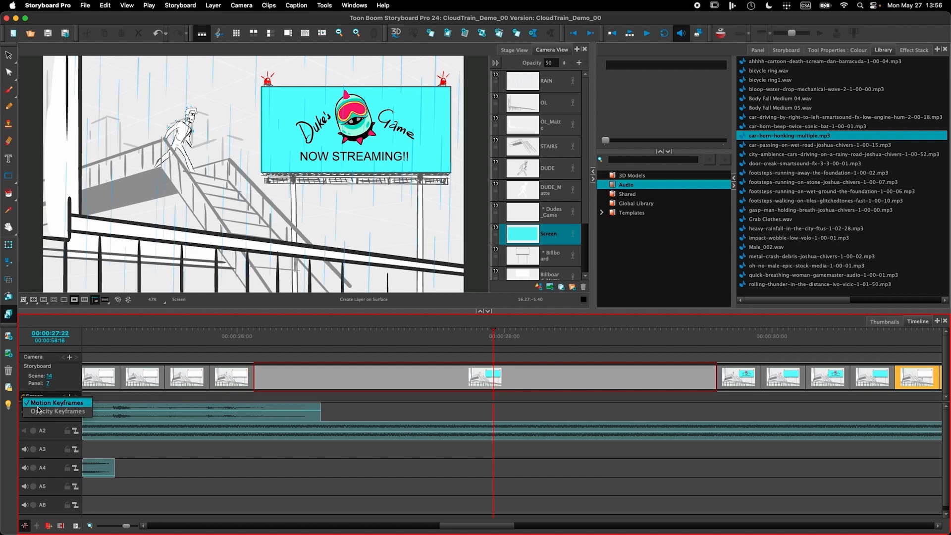
{"action": "left_click", "coordinate": [57, 412]}
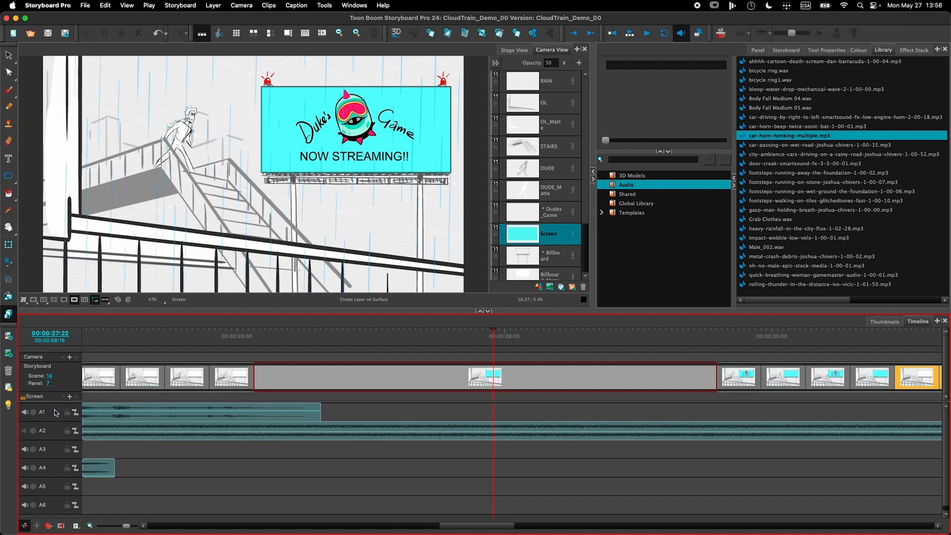
{"action": "left_click", "coordinate": [557, 216]}
{"action": "left_click_drag", "start_coordinate": [497, 327], "coordinate": [259, 327]}
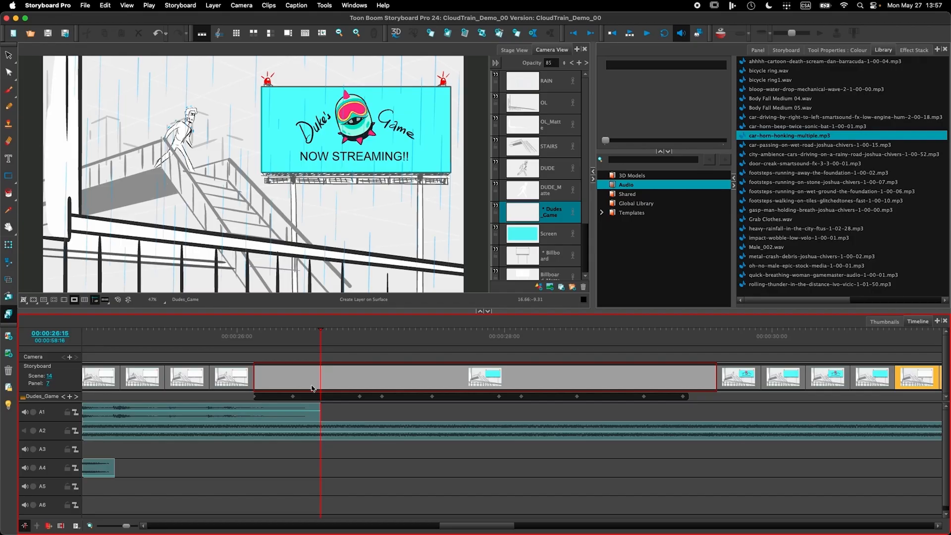
{"action": "left_click_drag", "start_coordinate": [320, 342], "coordinate": [339, 368]}
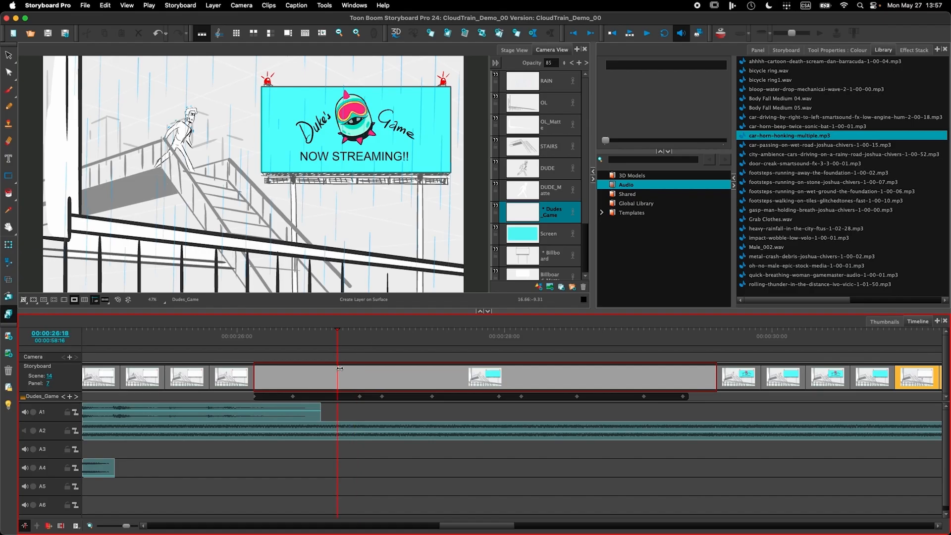
Shift two of the Dudes_Game opacity keyframes forward in time and play the billboard panel from near its start
{"action": "left_click", "coordinate": [384, 397]}
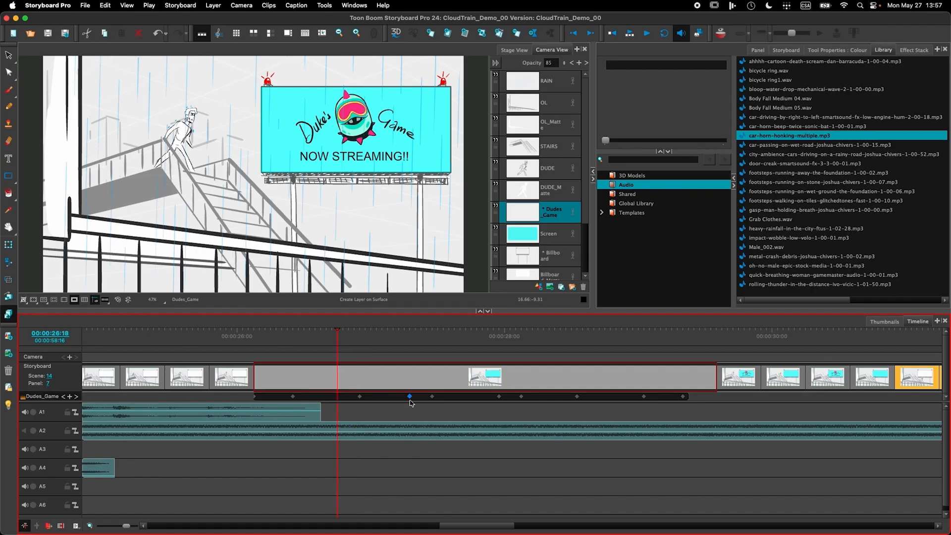
{"action": "left_click_drag", "start_coordinate": [345, 340], "coordinate": [643, 346]}
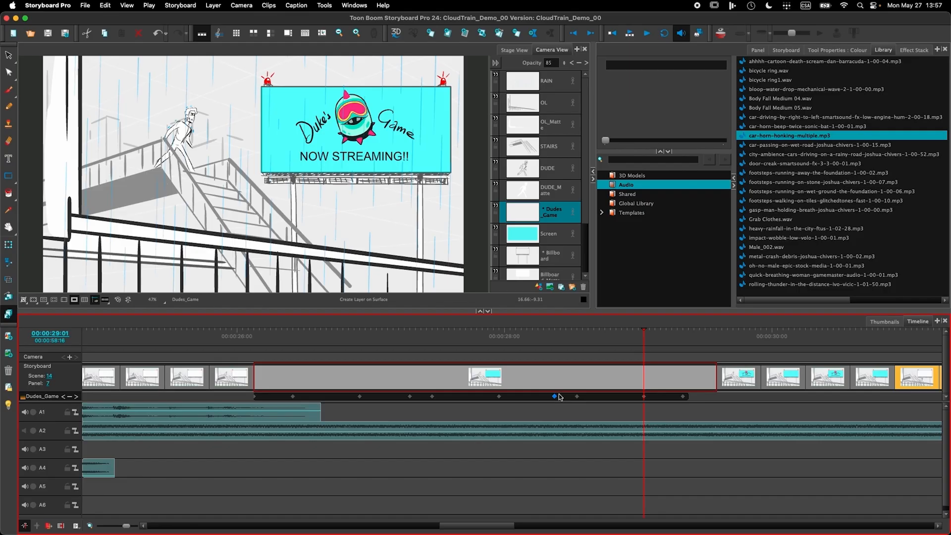
{"action": "left_click_drag", "start_coordinate": [282, 354], "coordinate": [265, 354]}
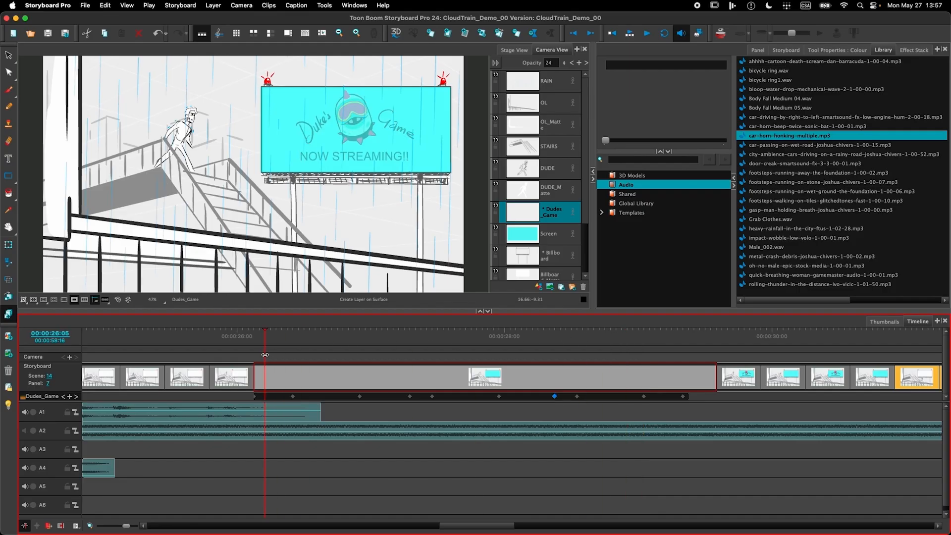
{"action": "left_click", "coordinate": [646, 34]}
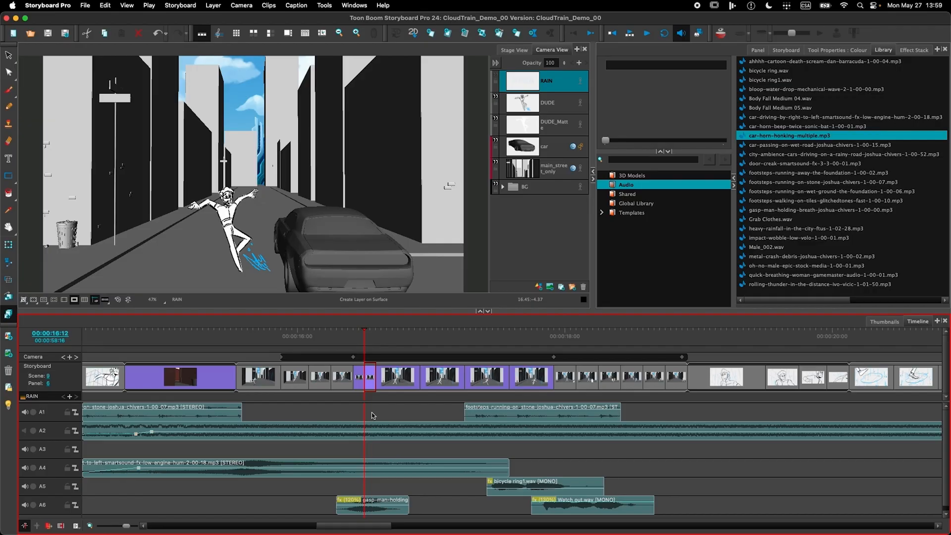
Mark in and out points around the middle honks of car-horn-honking-multiple.mp3 and insert that section on track A3 at 00:00:16:06
{"action": "left_click_drag", "start_coordinate": [367, 346], "coordinate": [332, 346]}
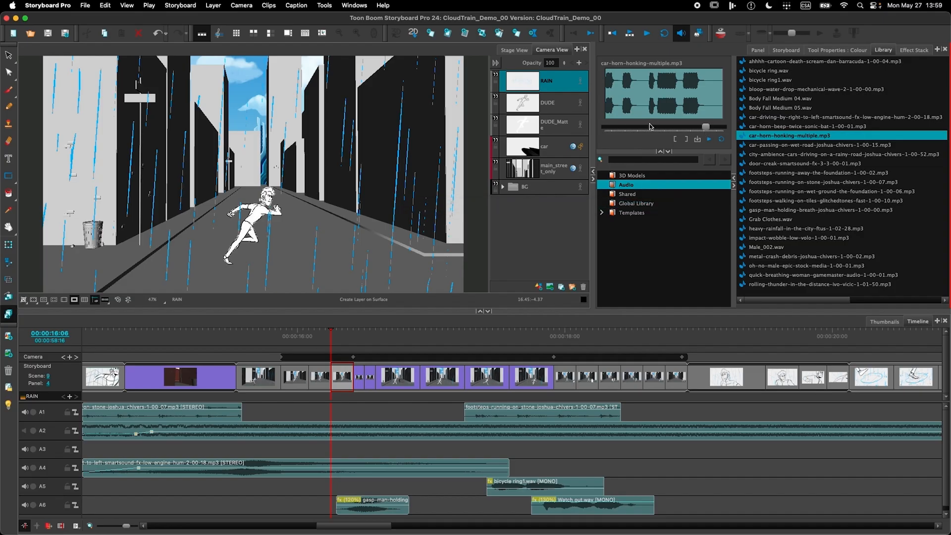
{"action": "left_click", "coordinate": [675, 141]}
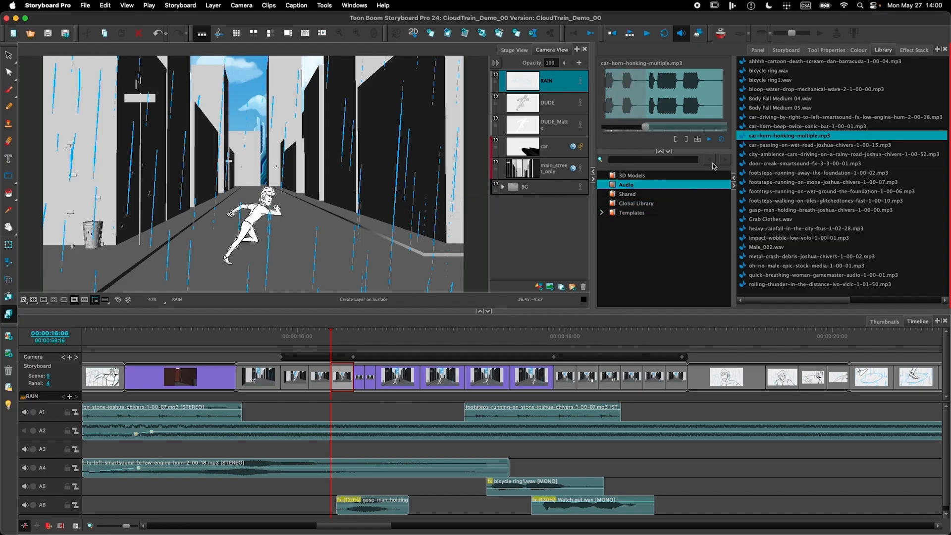
{"action": "left_click", "coordinate": [687, 140]}
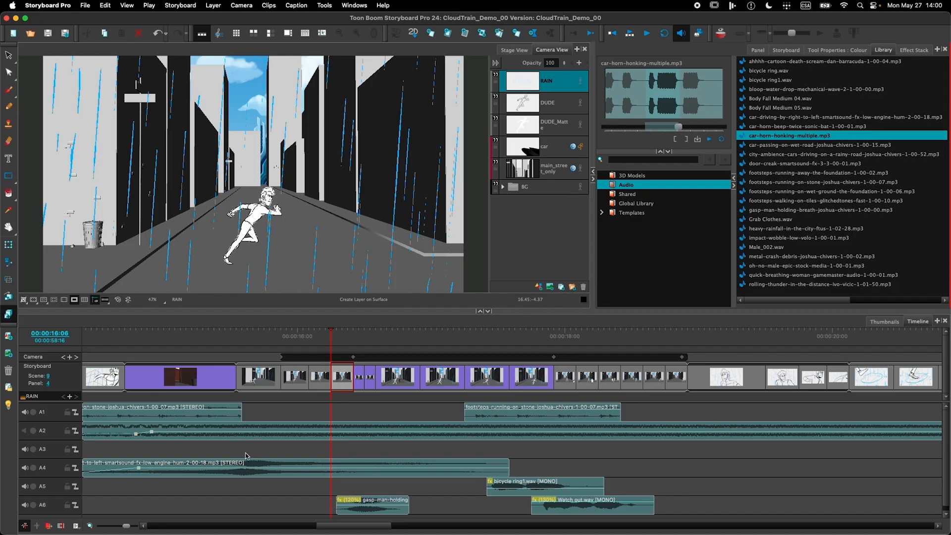
{"action": "left_click", "coordinate": [304, 450]}
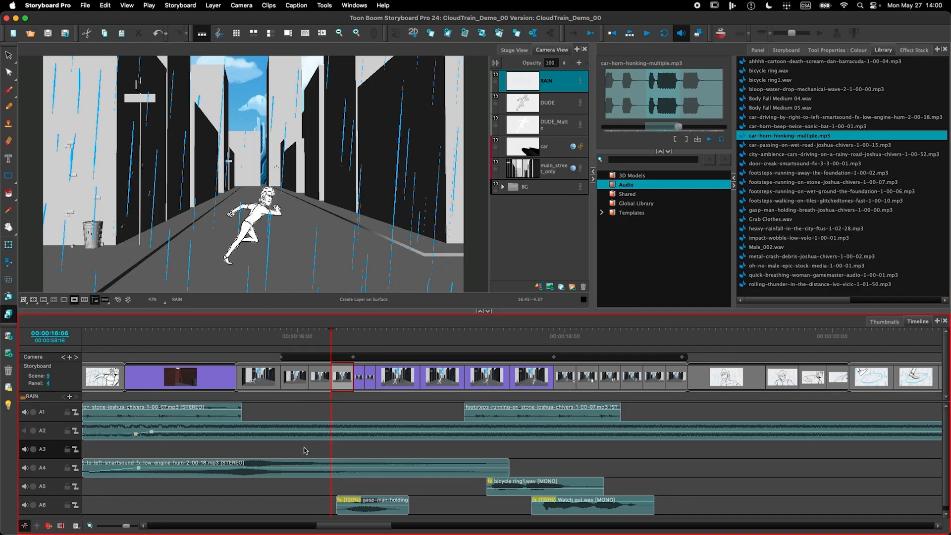
{"action": "left_click", "coordinate": [710, 139]}
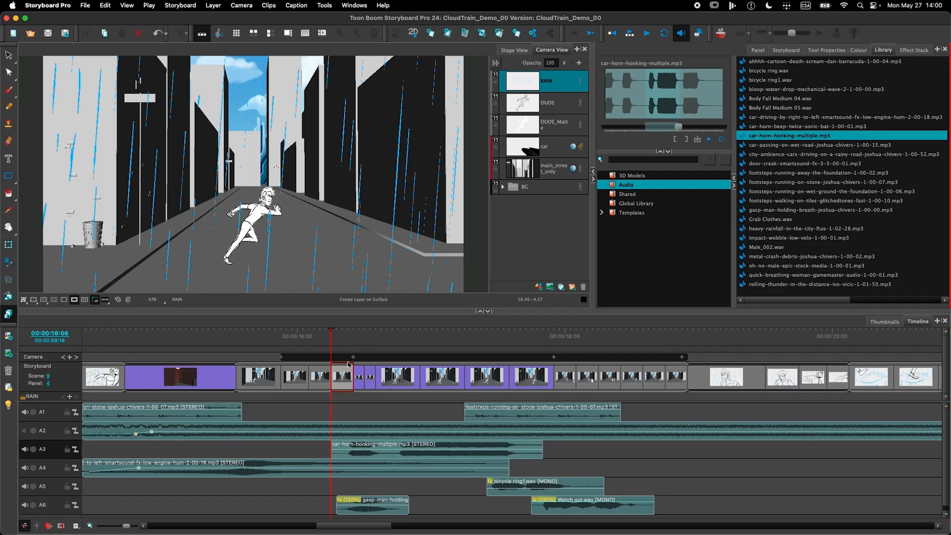
Play the street chase from 00:00:15:18 to check the inserted car horn against the picture
{"action": "left_click_drag", "start_coordinate": [289, 340], "coordinate": [264, 347]}
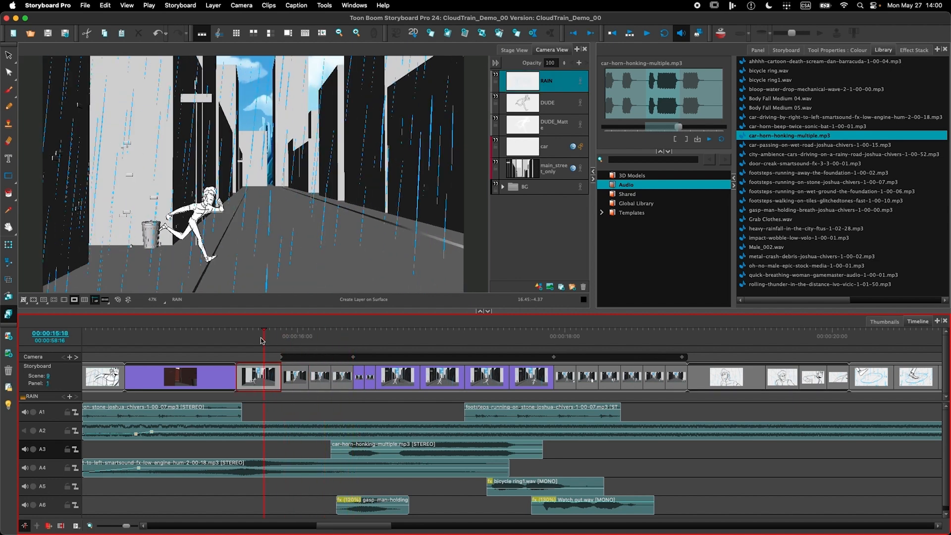
{"action": "left_click", "coordinate": [648, 35]}
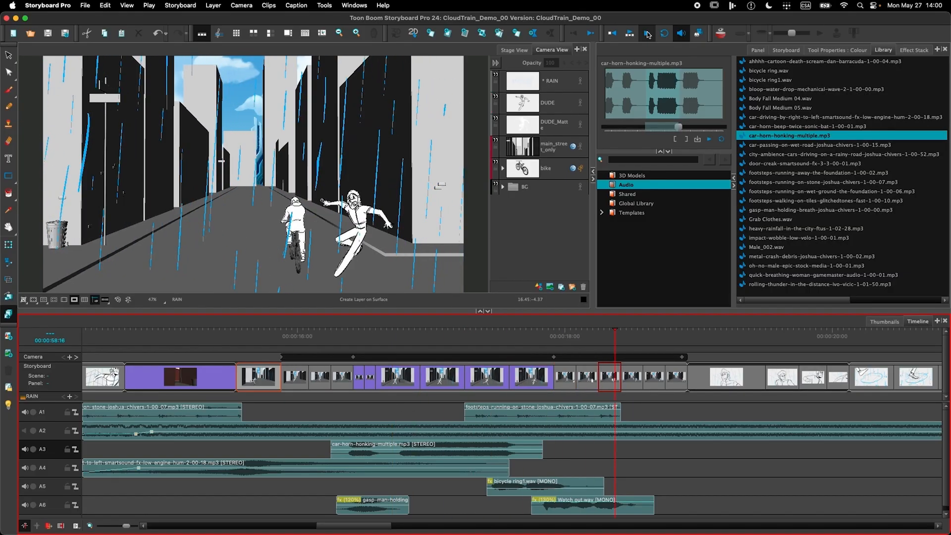
{"action": "key", "text": "space"}
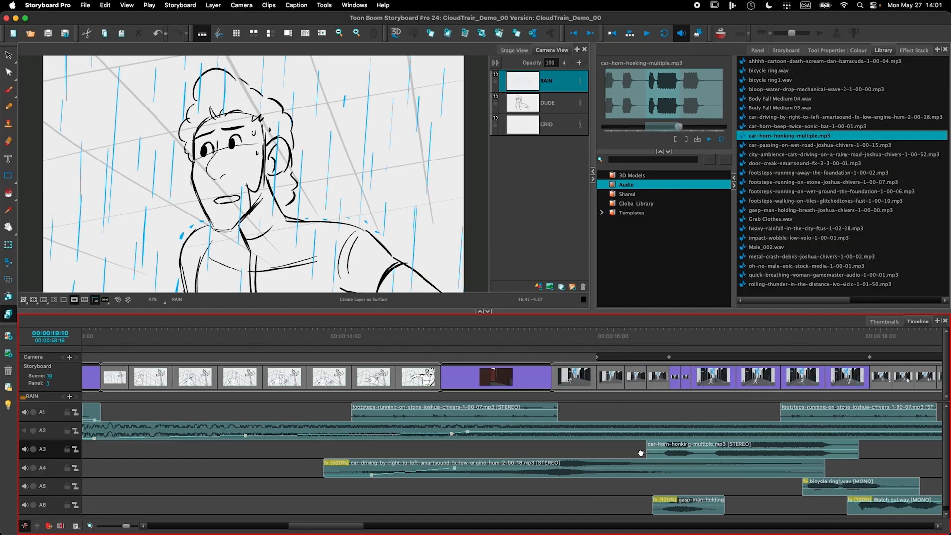
Play the alley sequence from the end of scene 6 at 00:00:07:15 to hear the running footsteps
{"action": "scroll", "coordinate": [641, 453], "scroll_direction": "left", "scroll_amount": 10}
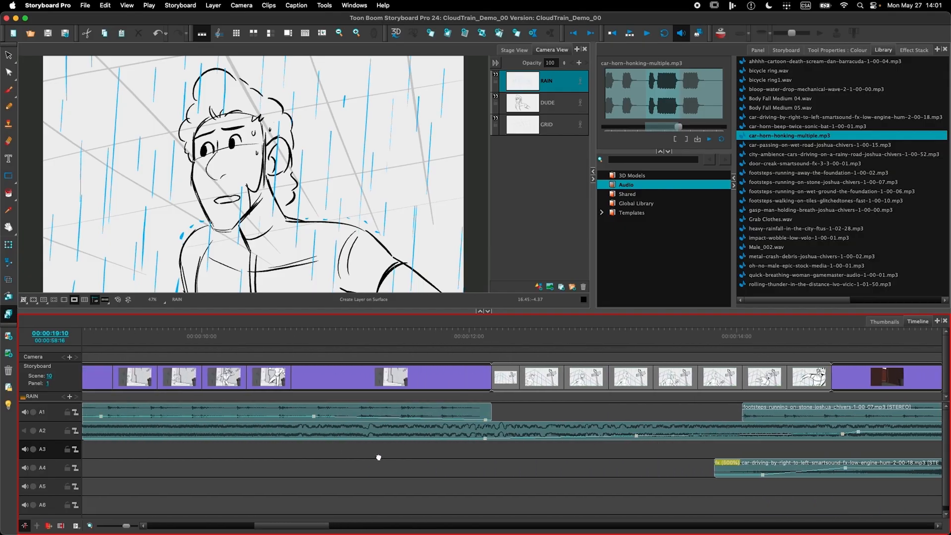
{"action": "scroll", "coordinate": [629, 460], "scroll_direction": "left", "scroll_amount": 4}
{"action": "left_click", "coordinate": [394, 333]}
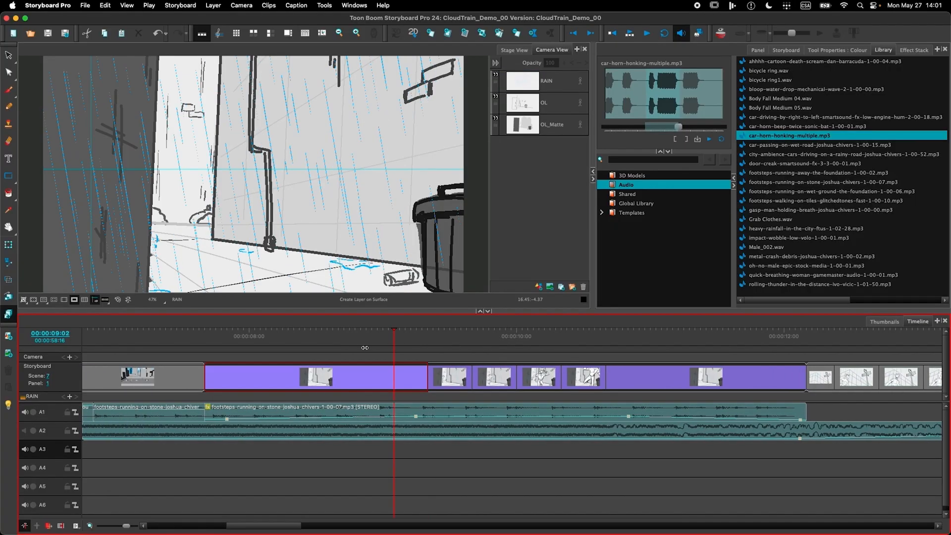
{"action": "left_click", "coordinate": [203, 366]}
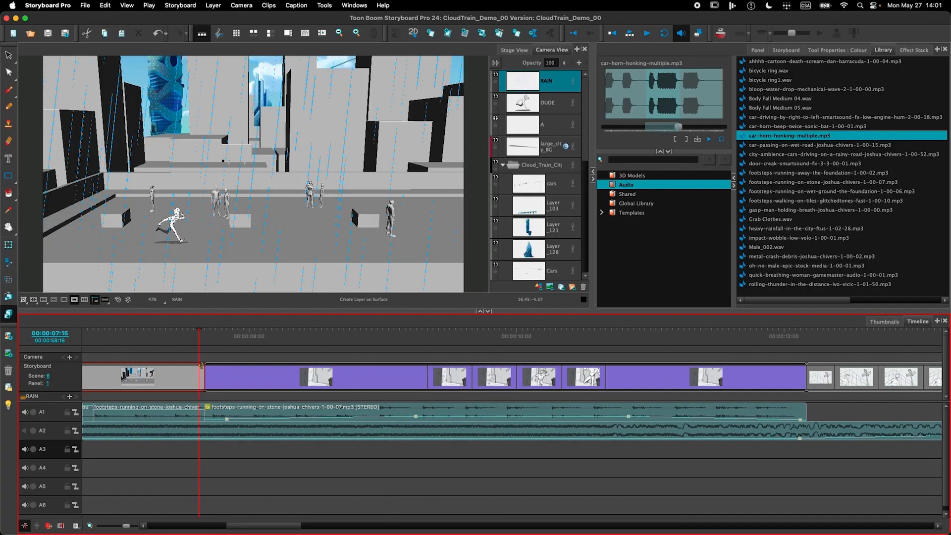
{"action": "left_click", "coordinate": [646, 33]}
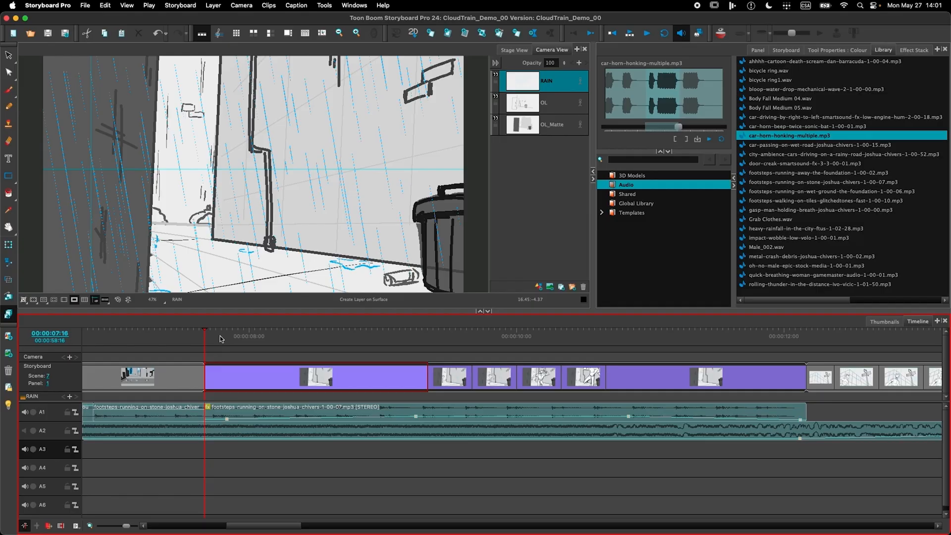
Open the effects of the scene 7 footsteps clip on track A1 and examine the Balance effect's Right Volume keyframes
{"action": "left_click", "coordinate": [913, 51]}
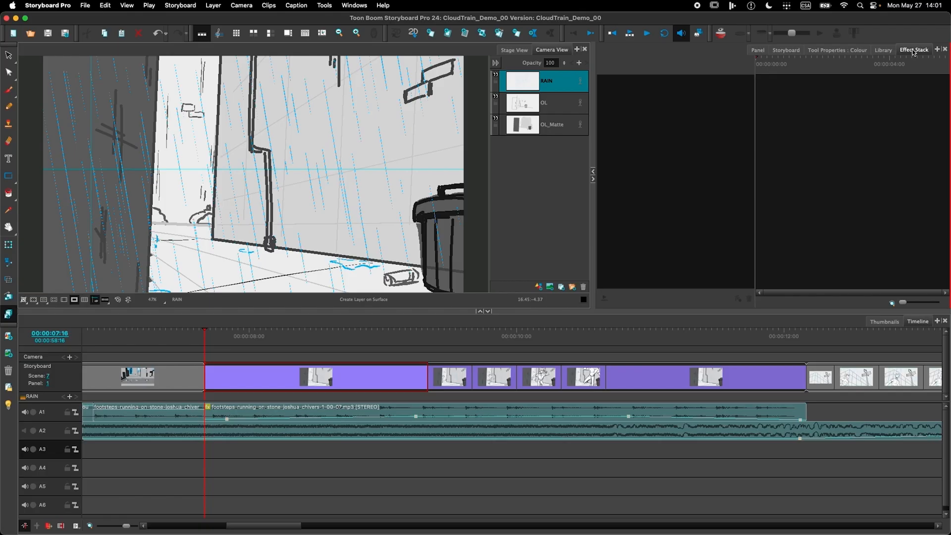
{"action": "left_click", "coordinate": [286, 409]}
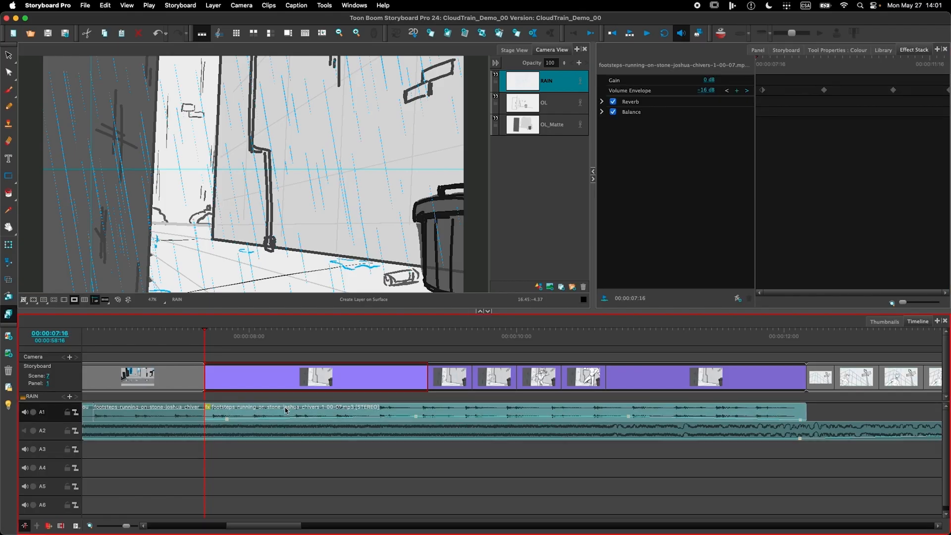
{"action": "left_click", "coordinate": [619, 102]}
{"action": "left_click", "coordinate": [604, 113]}
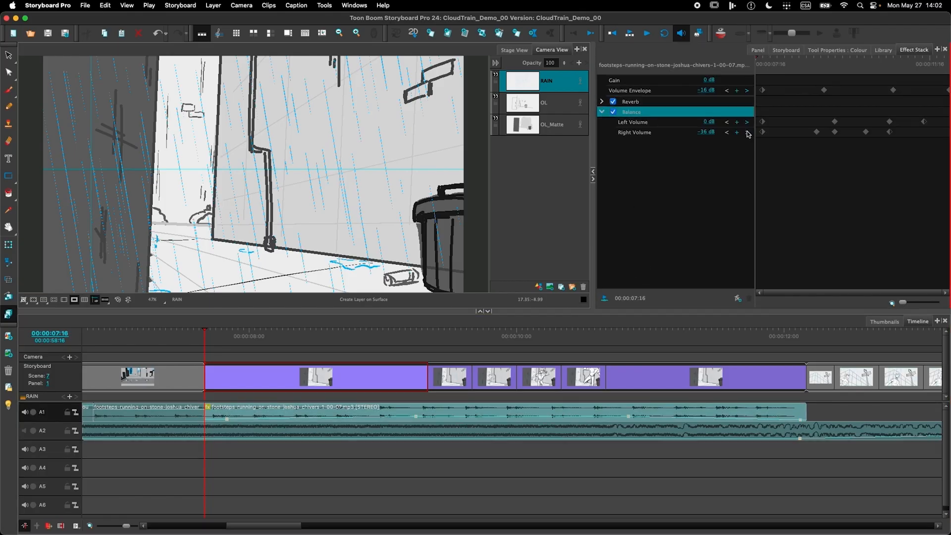
{"action": "left_click", "coordinate": [747, 133]}
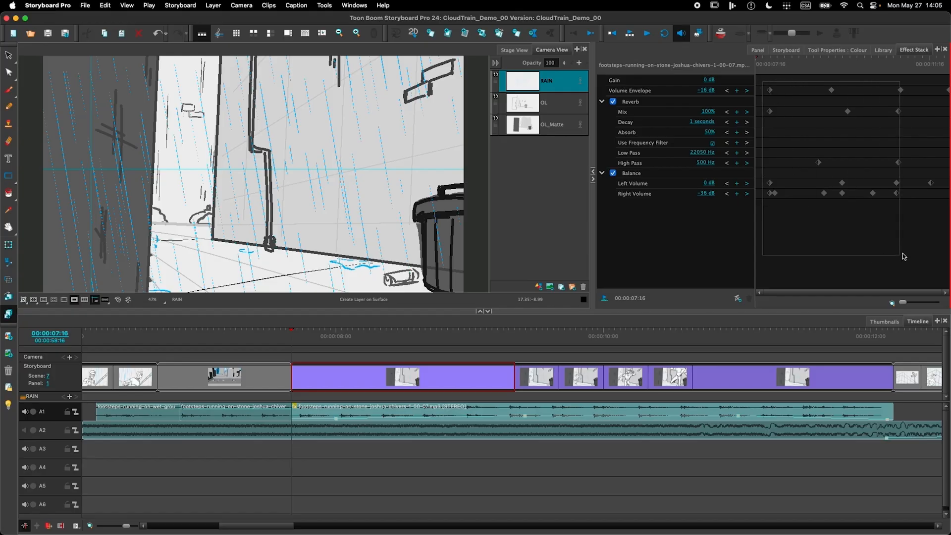
Select the footsteps clip's volume, Reverb and Balance keyframes together and shift them earlier towards the clip's start
{"action": "left_click_drag", "start_coordinate": [942, 239], "coordinate": [942, 238]}
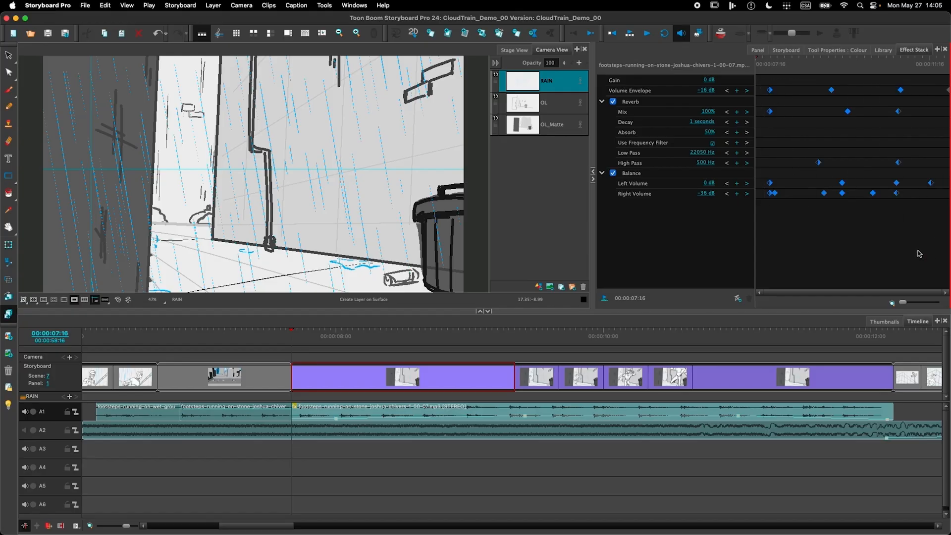
{"action": "left_click_drag", "start_coordinate": [839, 198], "coordinate": [836, 197]}
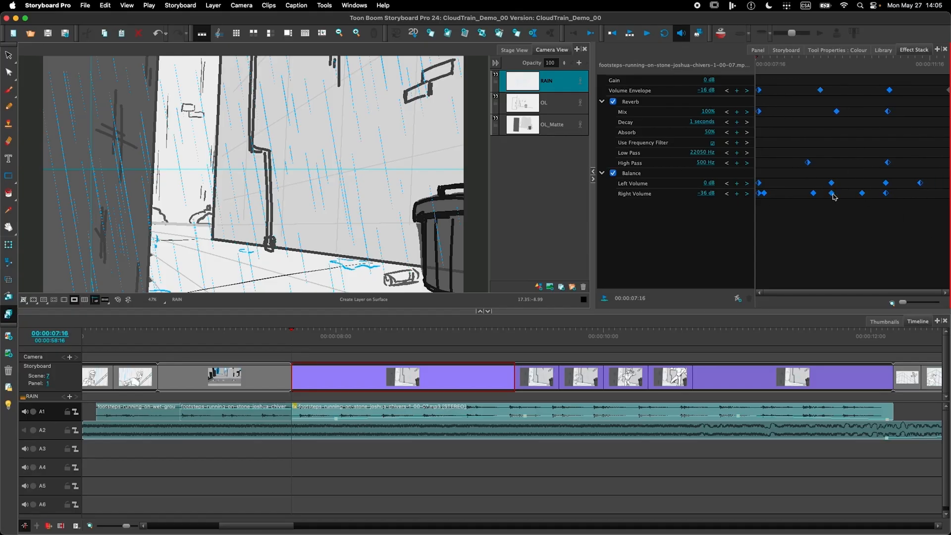
{"action": "left_click", "coordinate": [804, 159]}
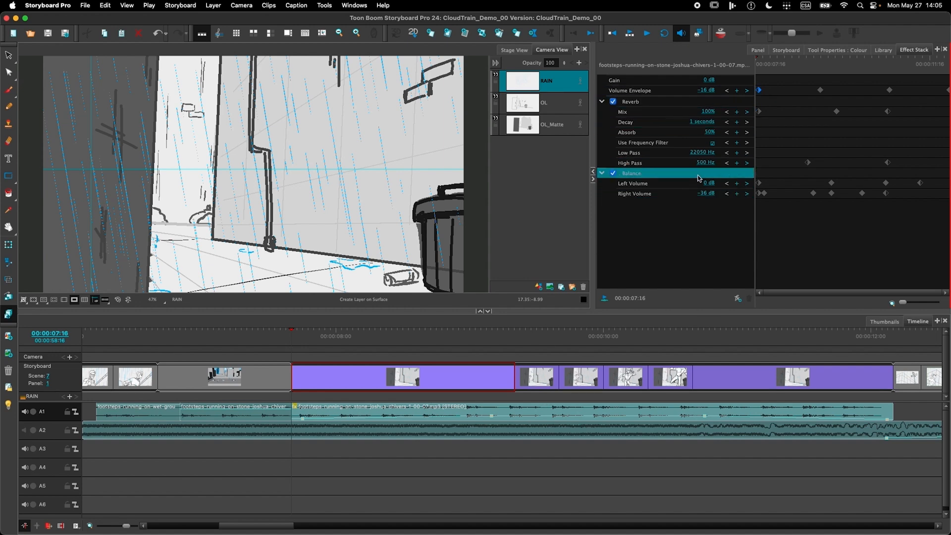
Lower the Reverb Mix at its first keyframe to about 87% and play the footsteps clip
{"action": "left_click", "coordinate": [759, 111]}
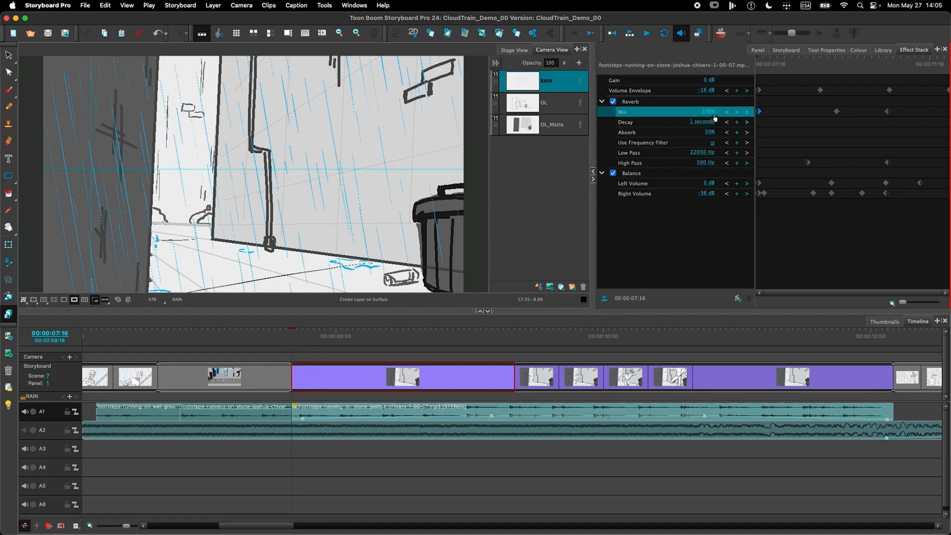
{"action": "left_click_drag", "start_coordinate": [705, 112], "coordinate": [680, 112]}
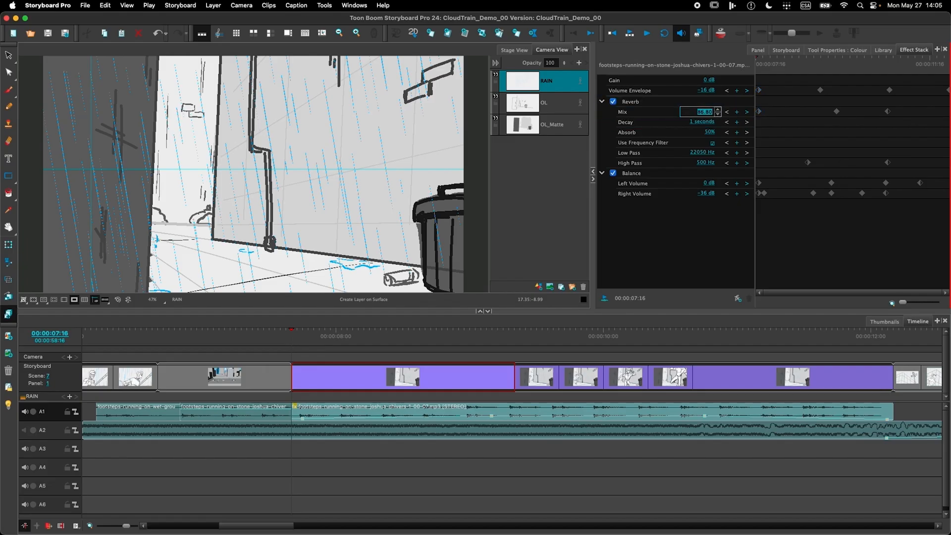
{"action": "left_click", "coordinate": [648, 34]}
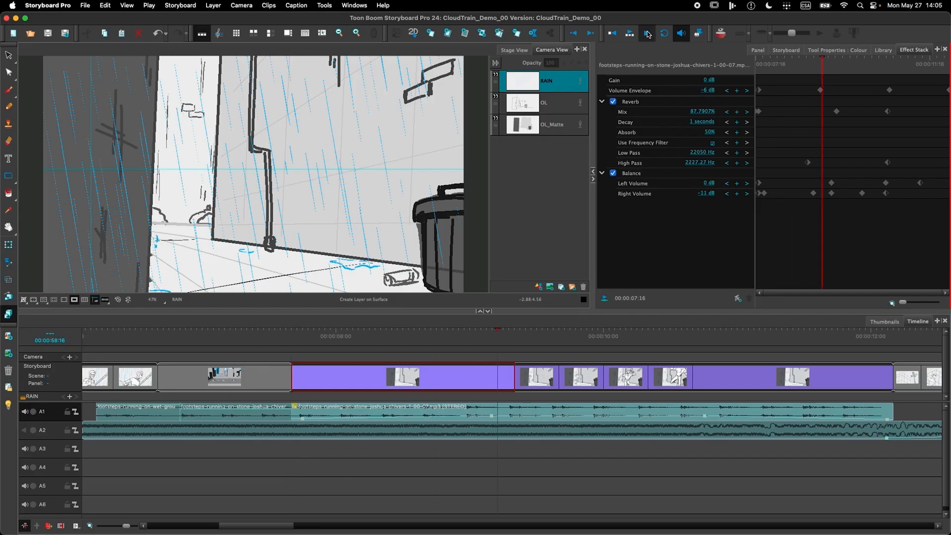